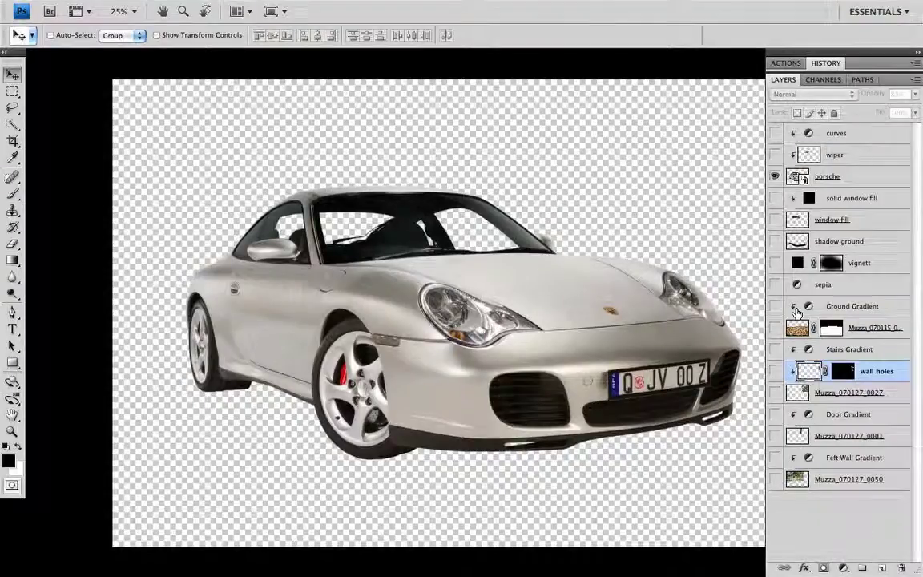
Switch to Standard Screen Mode and reposition the Porsche canvas up and left within the workspace
{"action": "scroll", "coordinate": [533, 244], "scroll_direction": "right", "scroll_amount": 3}
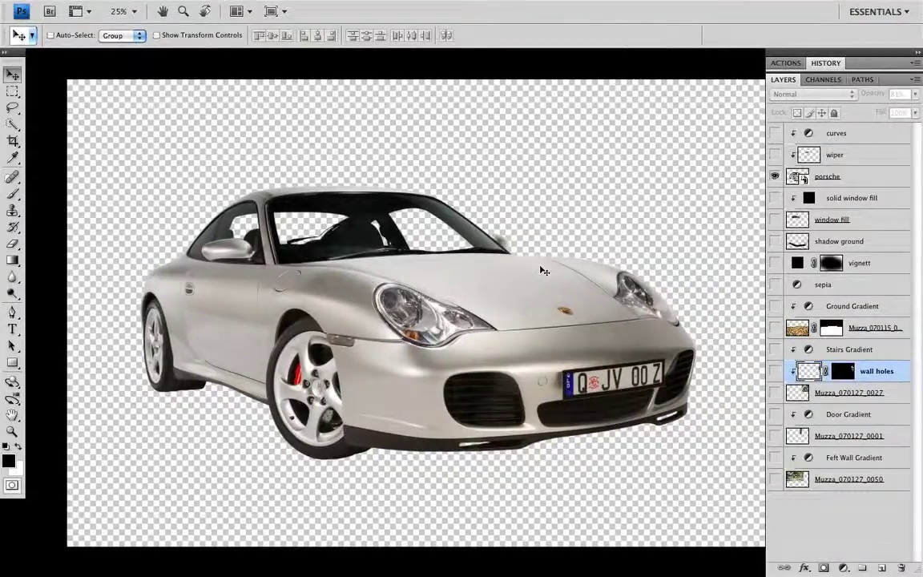
{"action": "key", "text": "f"}
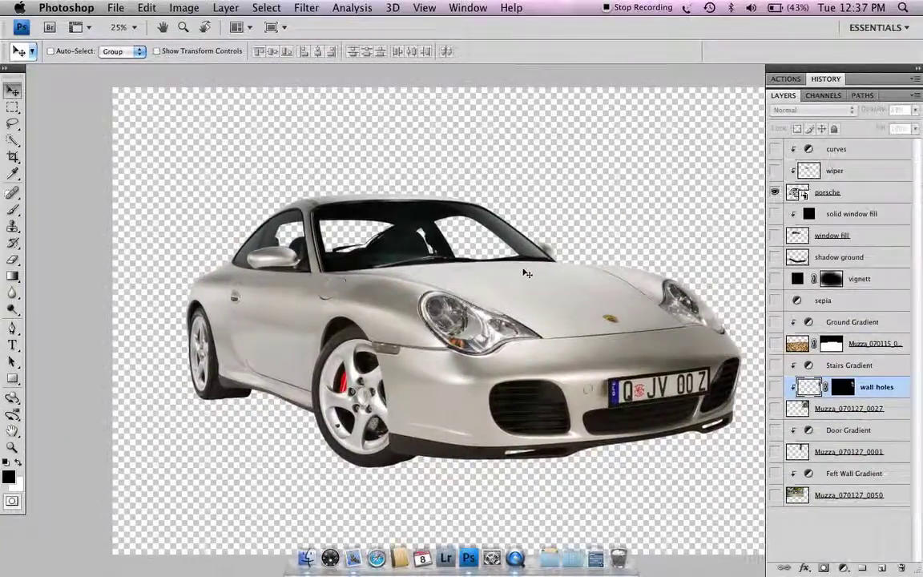
{"action": "left_click_drag", "start_coordinate": [526, 274], "coordinate": [473, 250]}
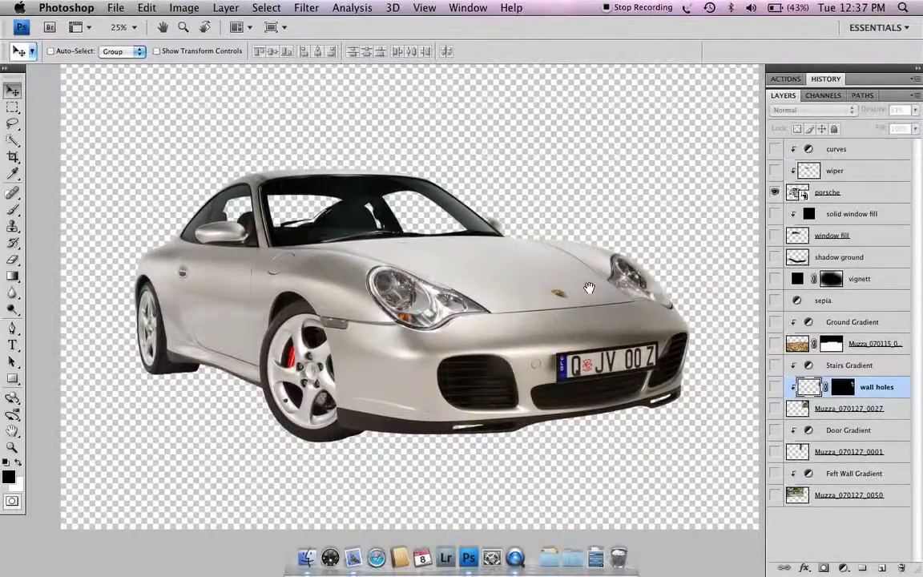
{"action": "left_click_drag", "start_coordinate": [590, 290], "coordinate": [585, 292]}
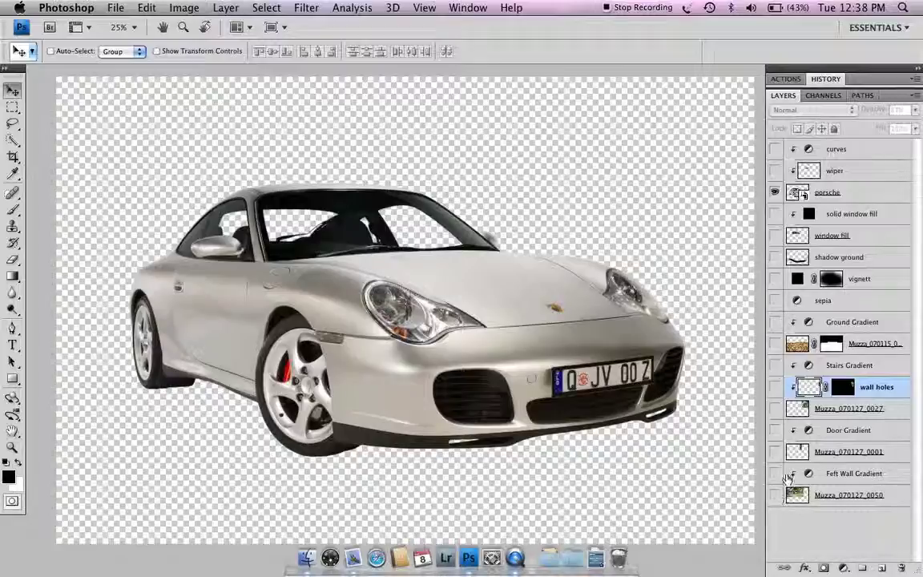
Hide the porsche layer and show Muzza_070127_0050, Muzza_070127_0027, Muzza_070127_0001 and the tiled floor layer
{"action": "left_click", "coordinate": [776, 192]}
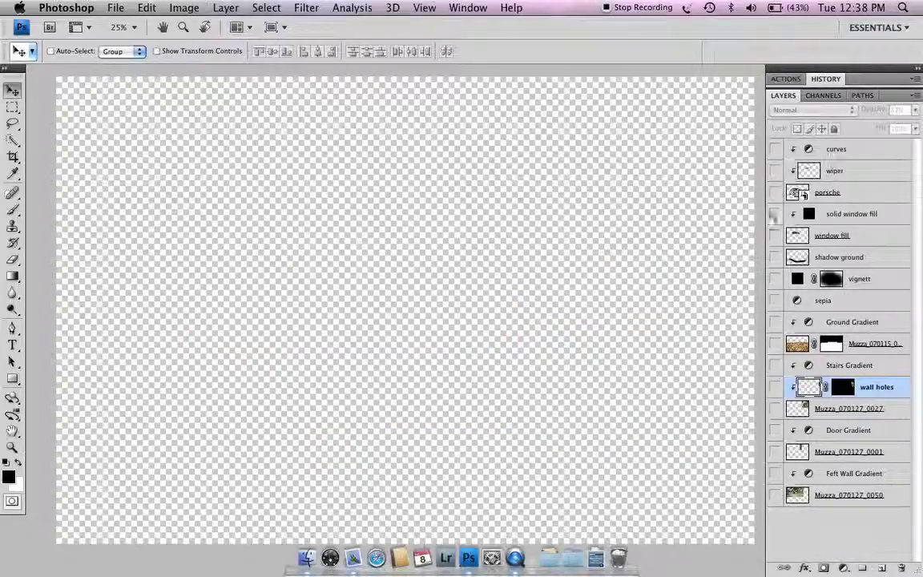
{"action": "left_click", "coordinate": [774, 495]}
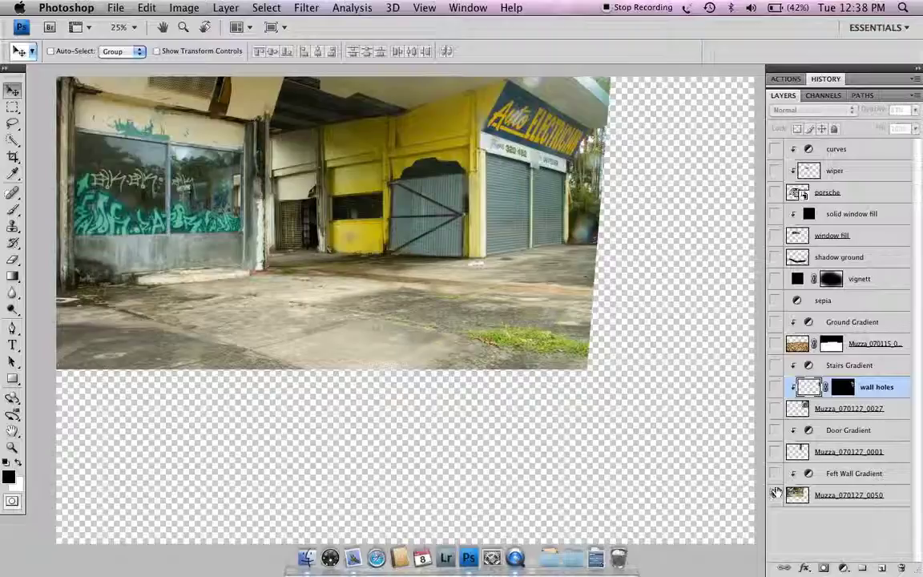
{"action": "left_click", "coordinate": [774, 408]}
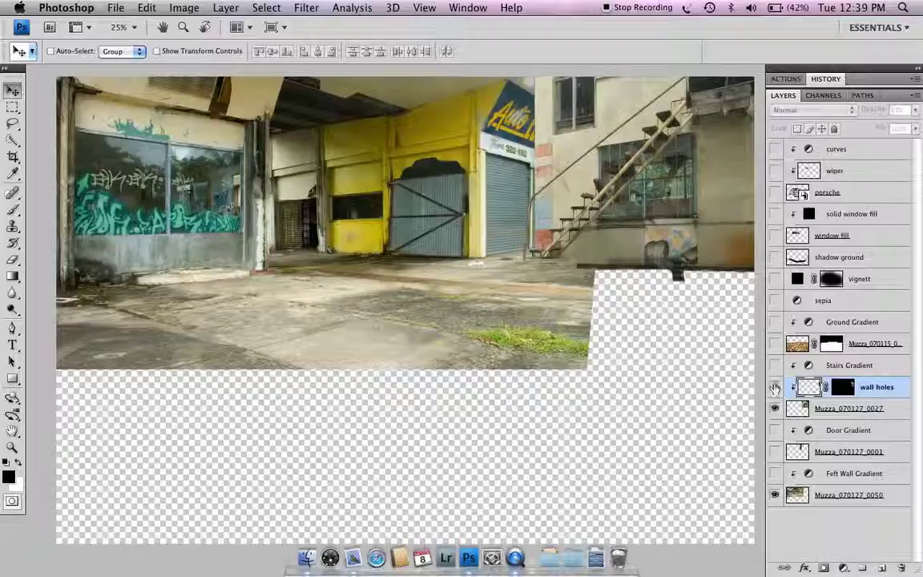
{"action": "left_click", "coordinate": [775, 451]}
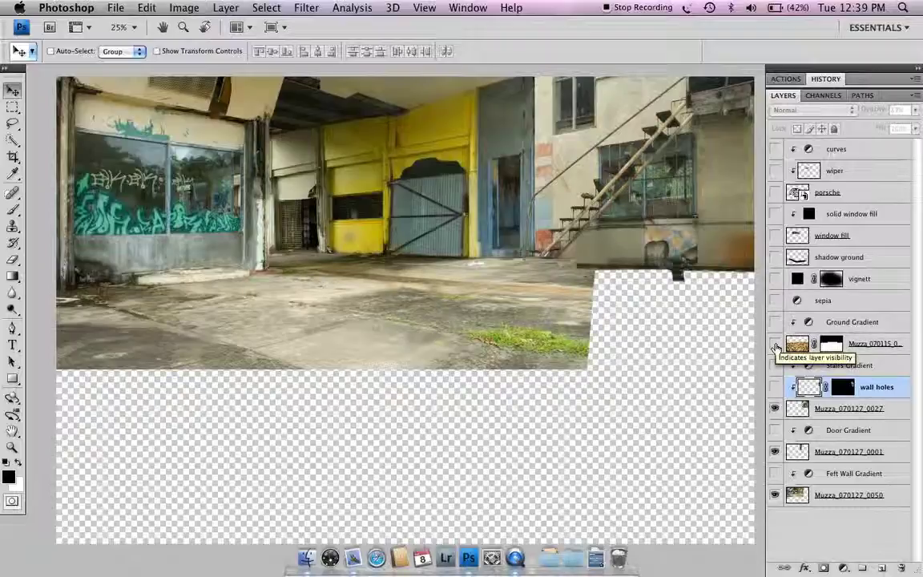
{"action": "left_click", "coordinate": [774, 345]}
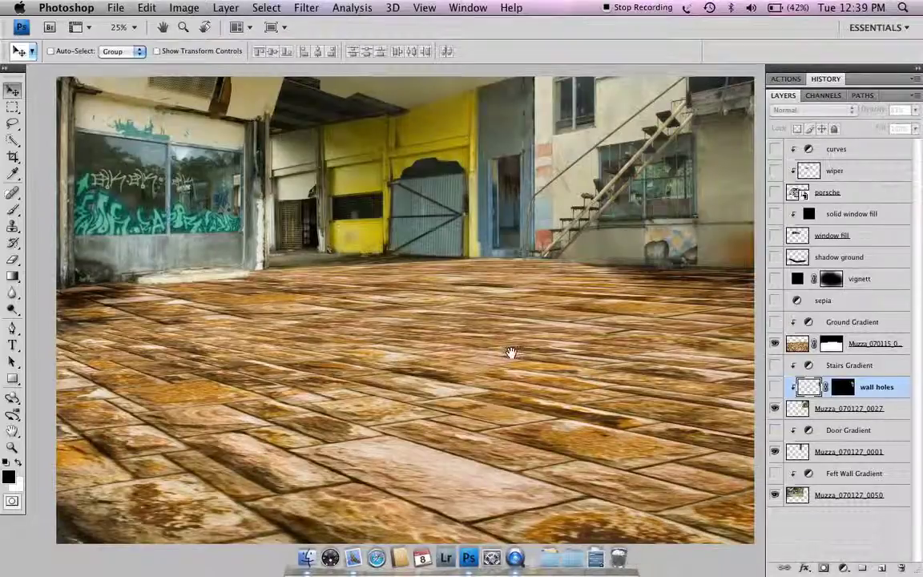
{"action": "left_click_drag", "start_coordinate": [508, 354], "coordinate": [497, 350]}
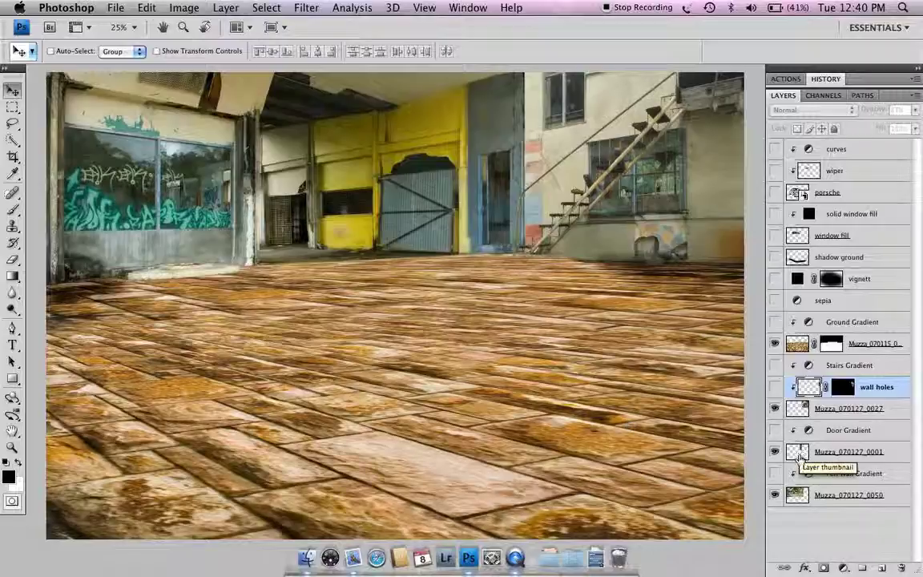
Show the Feft Wall, Door, Ground and Stairs Gradient layers to grey walls, doorway, floor and stairs
{"action": "left_click", "coordinate": [844, 567]}
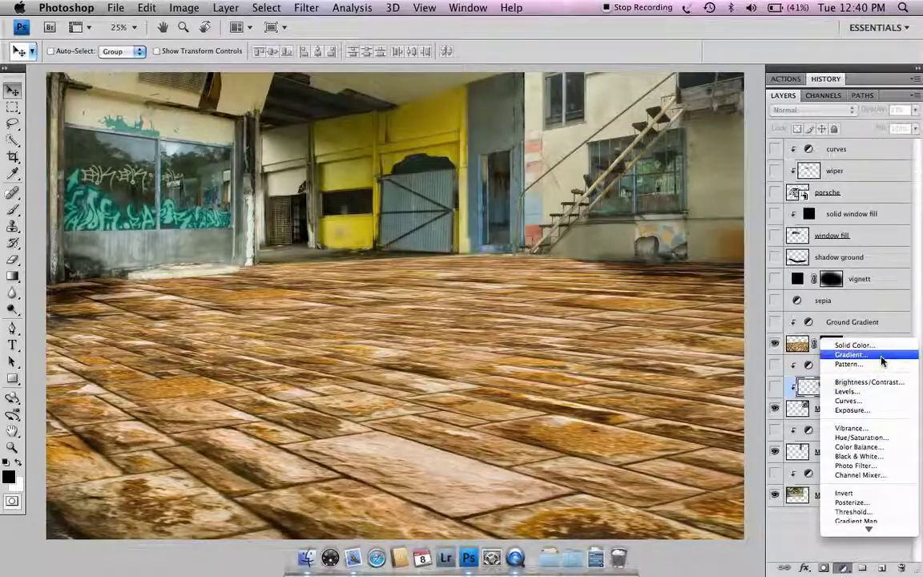
{"action": "mouse_move", "coordinate": [823, 530]}
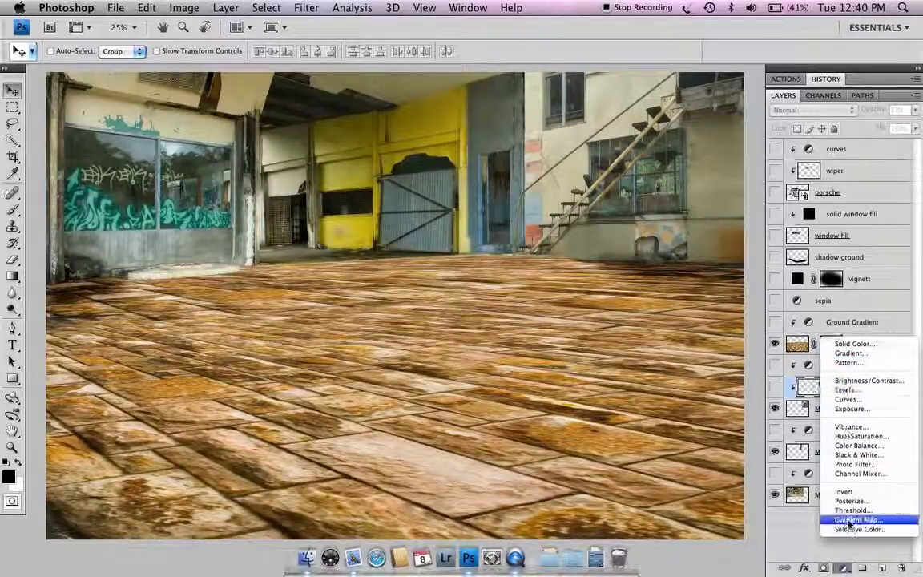
{"action": "left_click", "coordinate": [713, 479]}
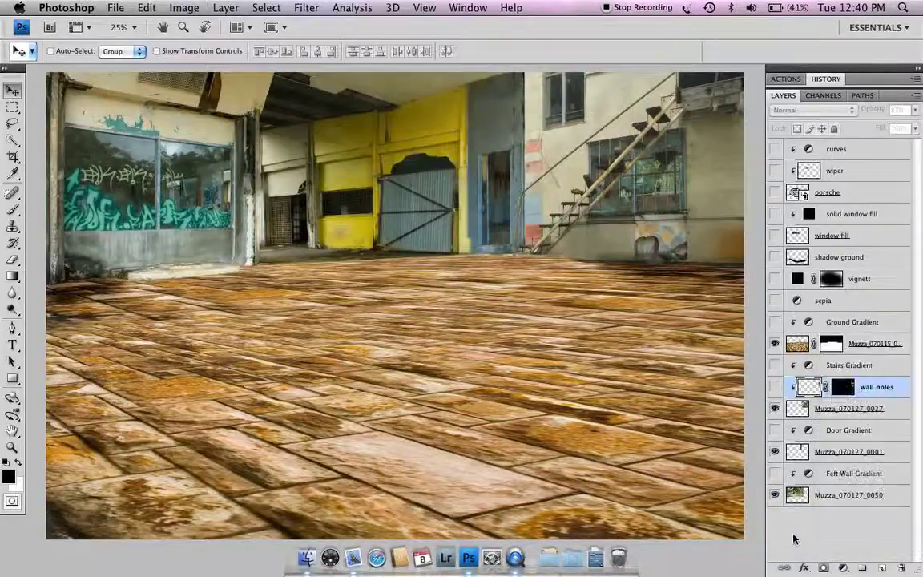
{"action": "left_click", "coordinate": [774, 474]}
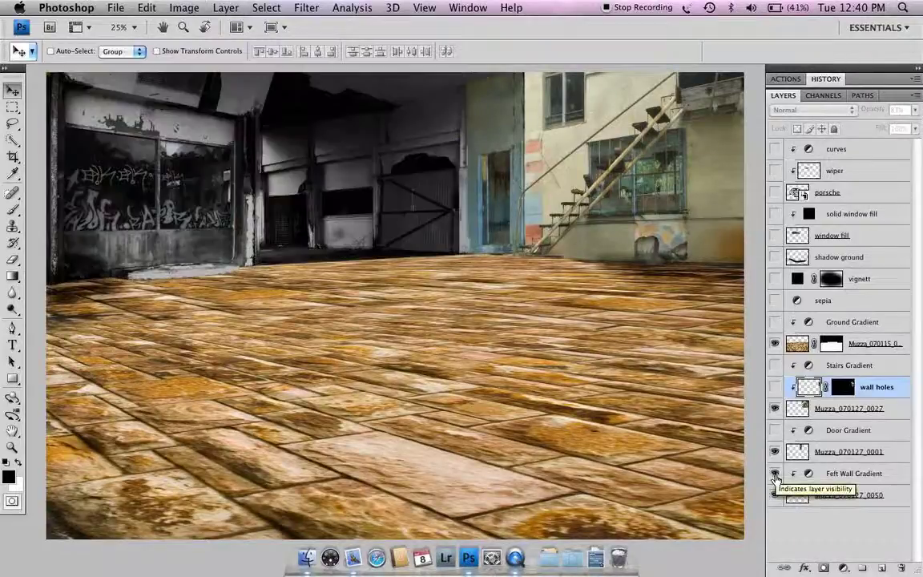
{"action": "left_click", "coordinate": [774, 430]}
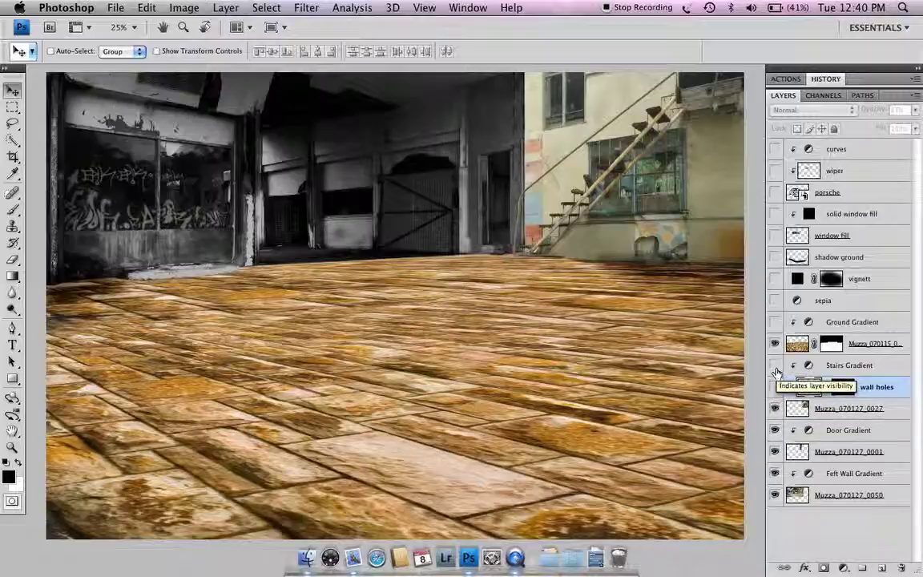
{"action": "left_click", "coordinate": [775, 322]}
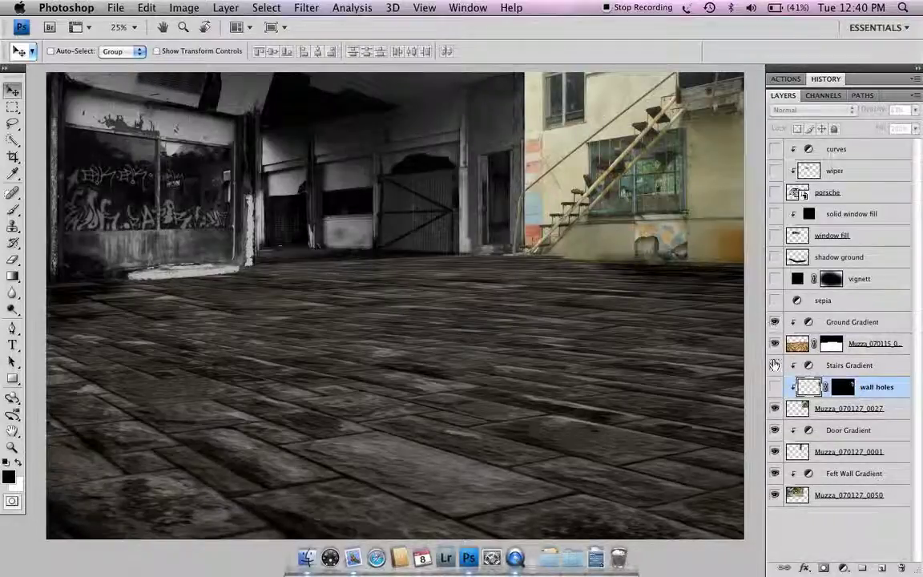
{"action": "left_click", "coordinate": [774, 365]}
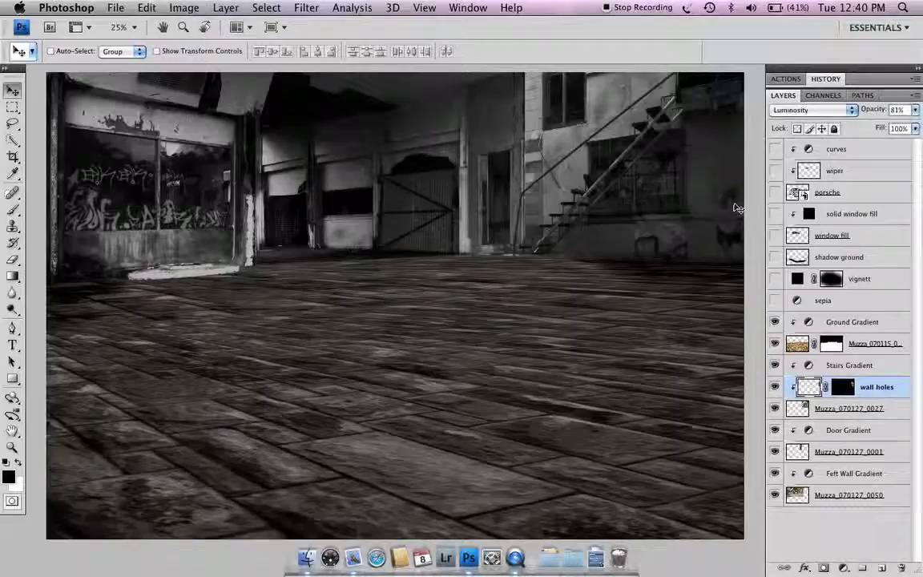
Compare the wall holes layer off and on, leave it visible, and show the porsche layer
{"action": "left_click", "coordinate": [773, 389]}
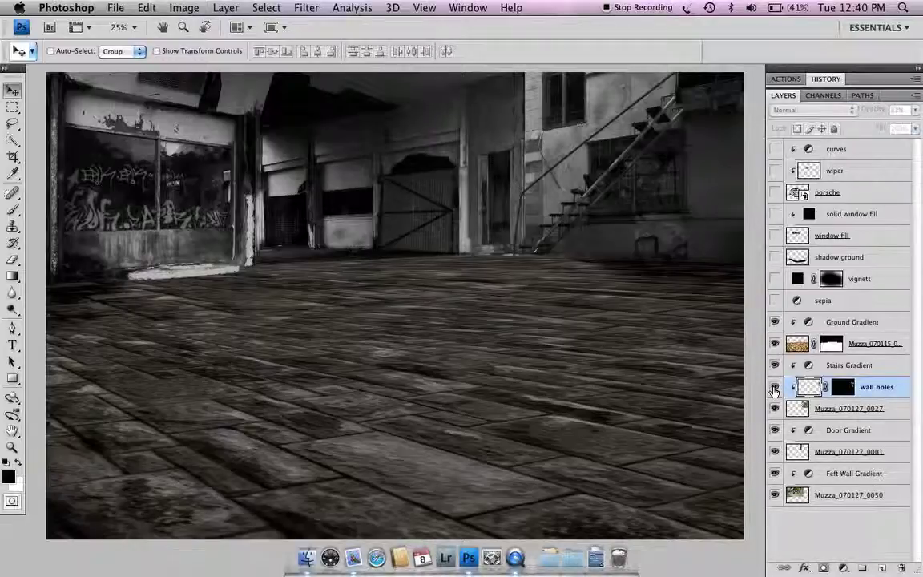
{"action": "left_click", "coordinate": [774, 389]}
{"action": "left_click", "coordinate": [773, 389]}
{"action": "left_click", "coordinate": [774, 388]}
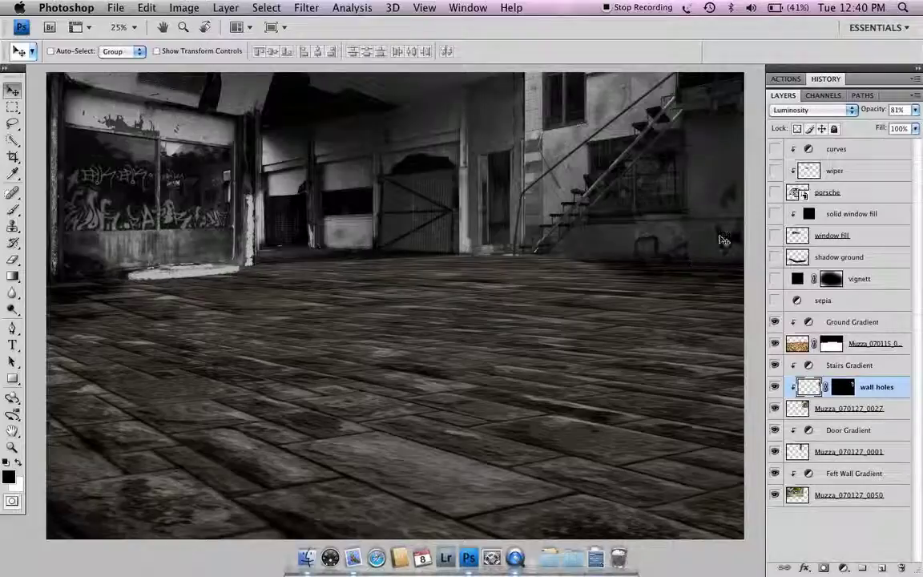
{"action": "left_click", "coordinate": [774, 193]}
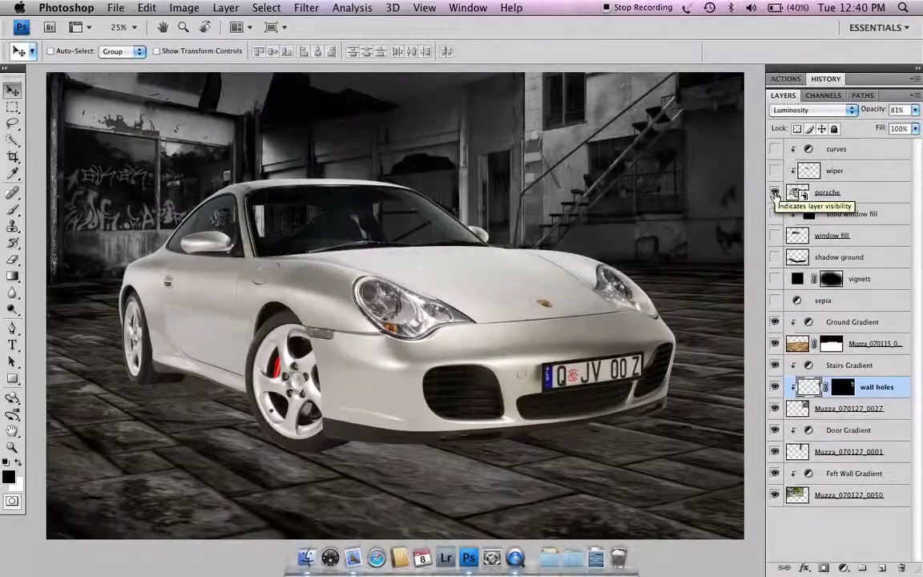
Turn on the shadow ground layer under the Porsche and the vignette layer to darken the edges
{"action": "left_click", "coordinate": [774, 193]}
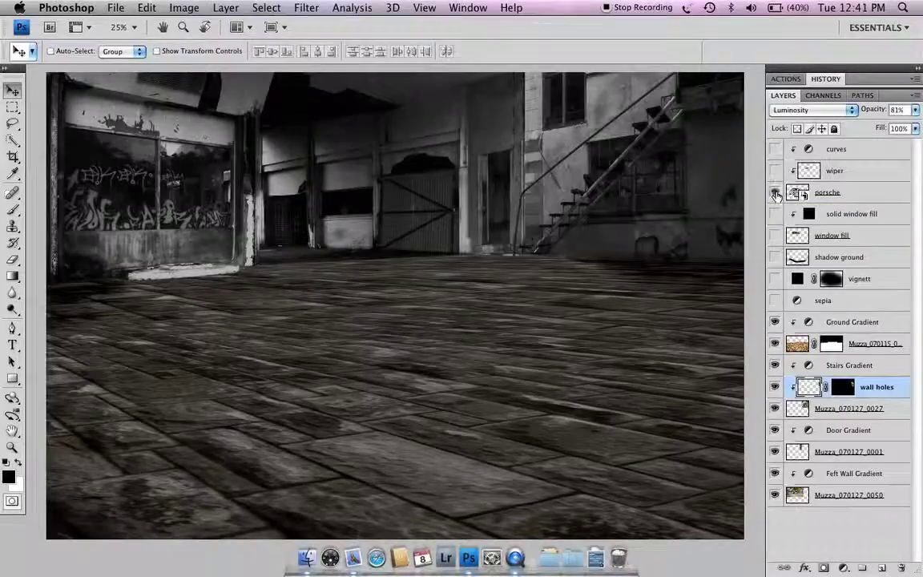
{"action": "left_click", "coordinate": [775, 194]}
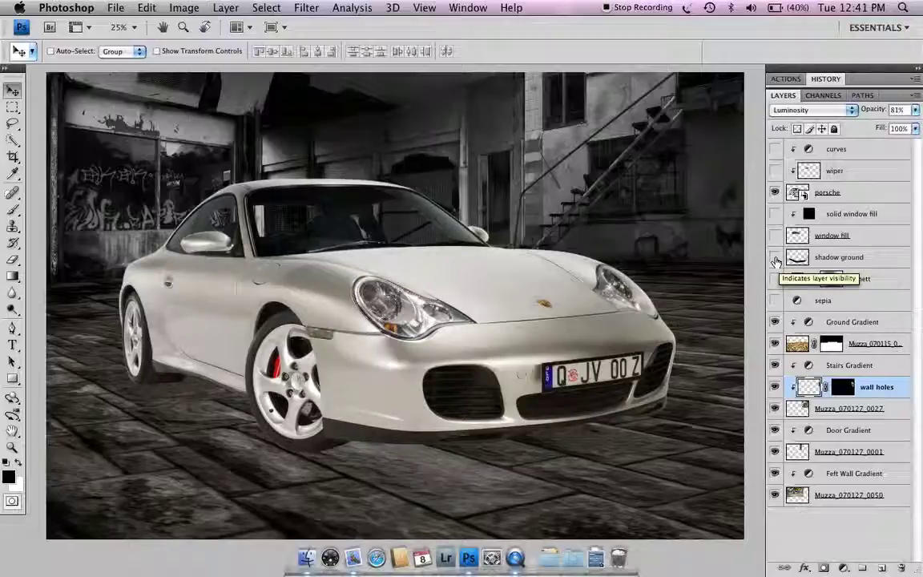
{"action": "left_click", "coordinate": [775, 259]}
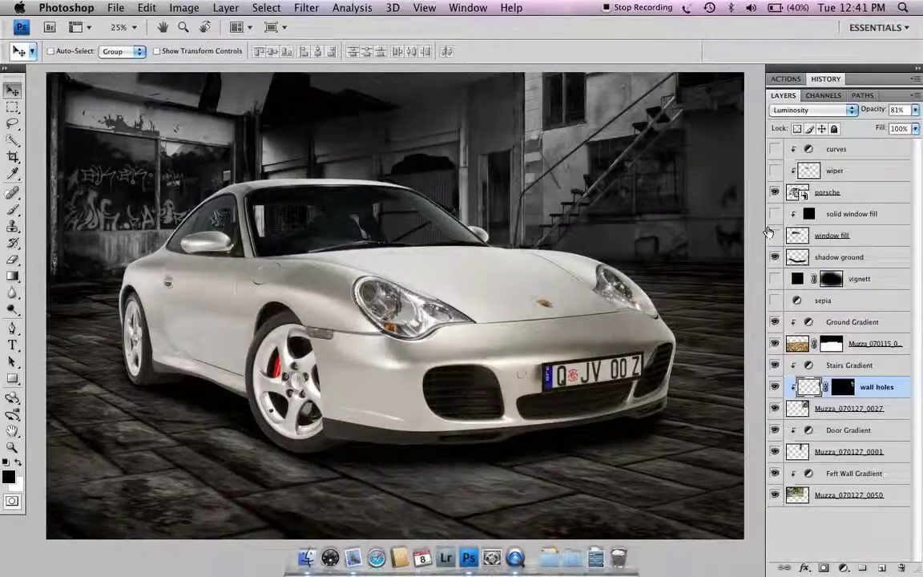
{"action": "left_click", "coordinate": [774, 256]}
{"action": "left_click", "coordinate": [775, 257]}
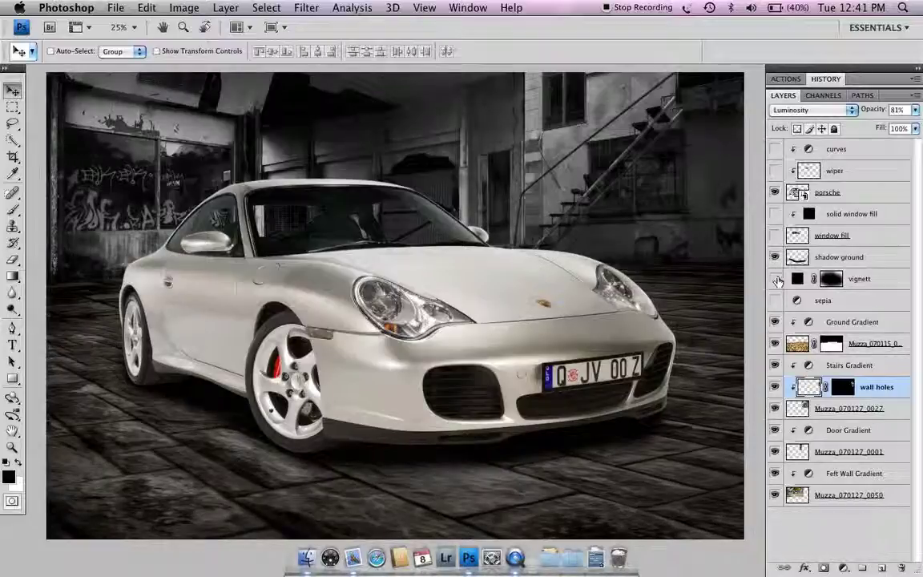
{"action": "left_click", "coordinate": [776, 279]}
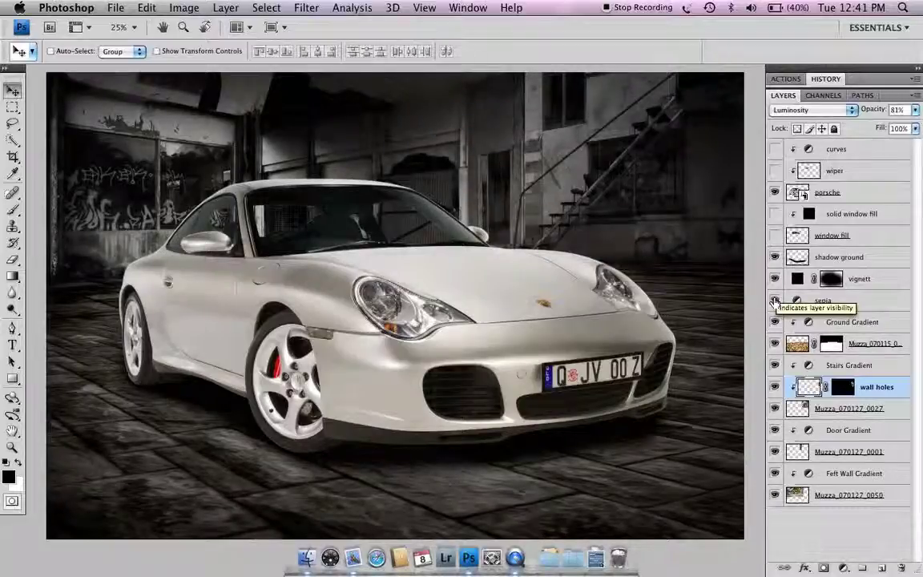
Turn on the sepia, window fill and solid window fill layers to tone the scene and darken the windows
{"action": "left_click", "coordinate": [775, 301]}
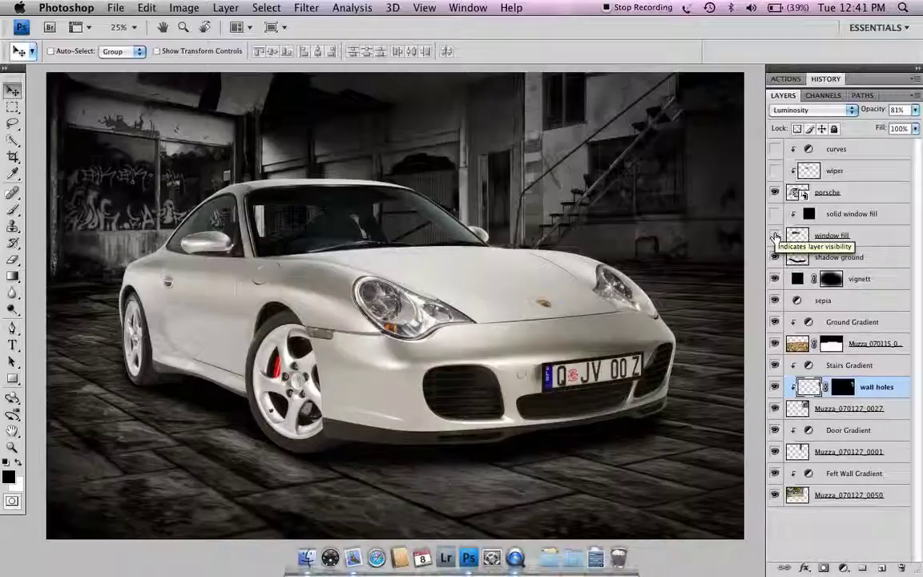
{"action": "left_click", "coordinate": [775, 235]}
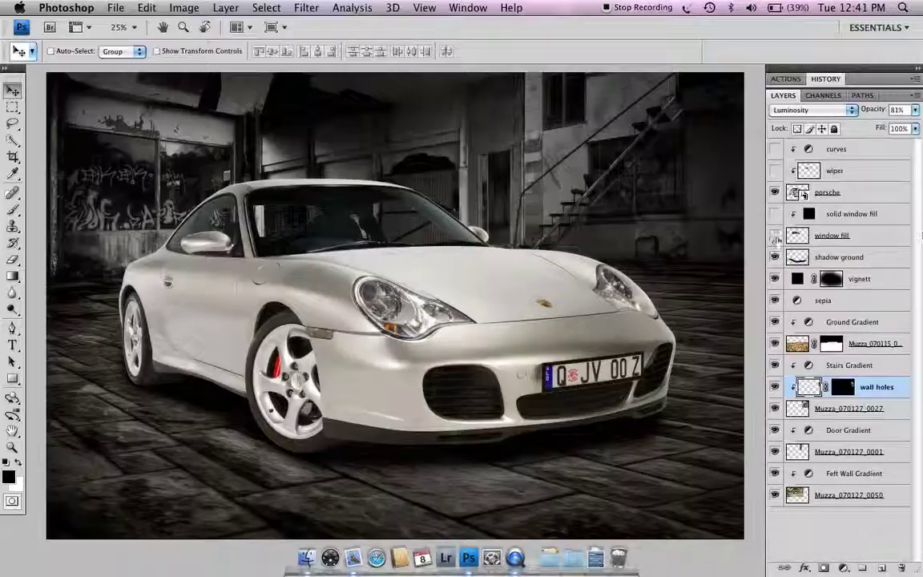
{"action": "left_click", "coordinate": [775, 236]}
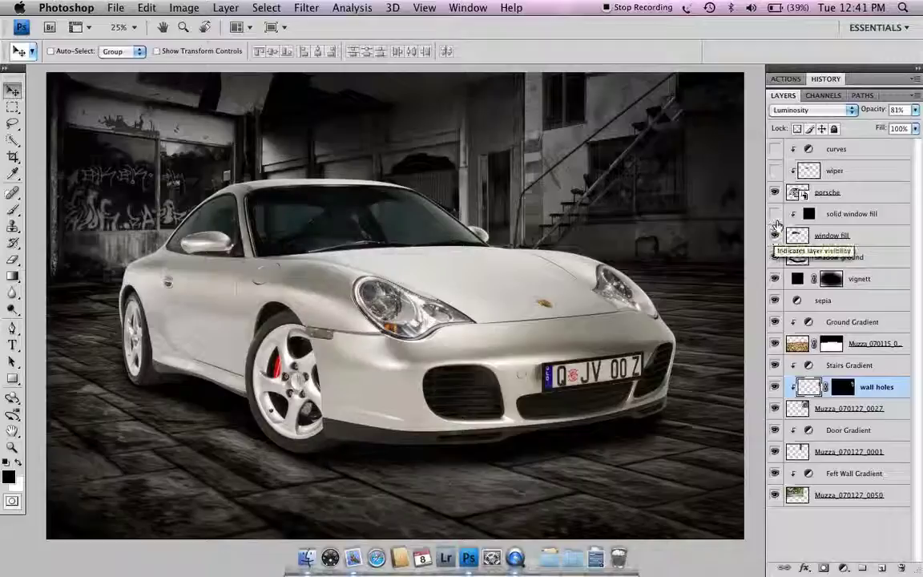
{"action": "left_click", "coordinate": [775, 215]}
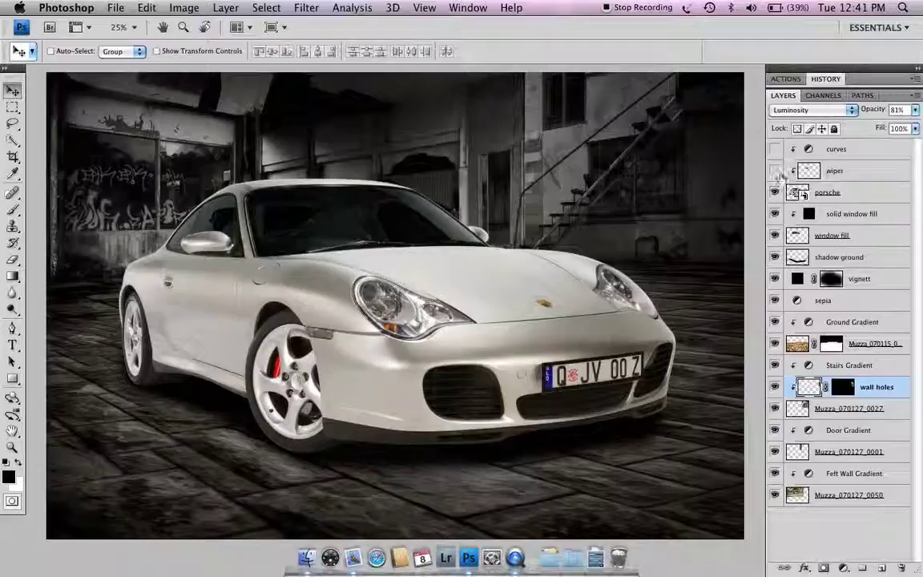
Show the wiper layer and the curves adjustment layer, comparing each on and off
{"action": "left_click", "coordinate": [775, 171]}
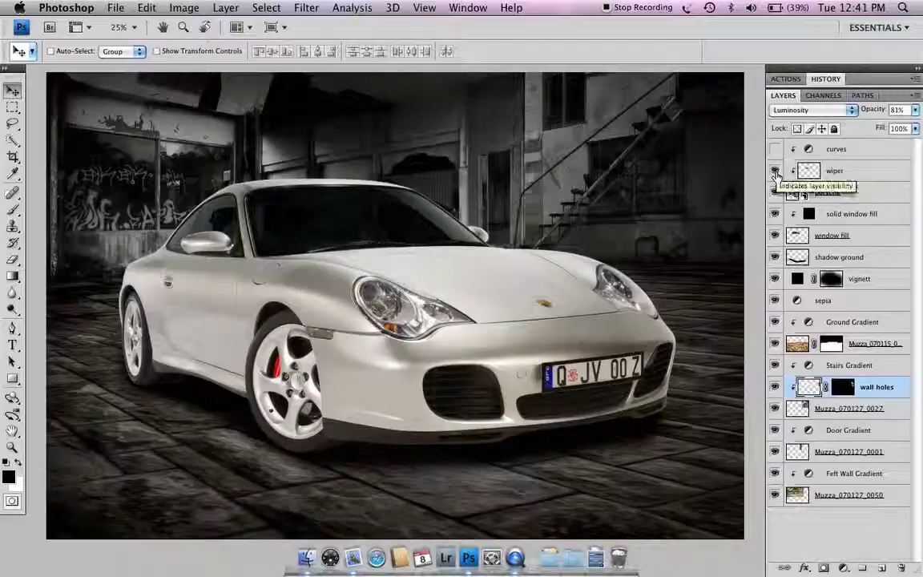
{"action": "left_click", "coordinate": [775, 172]}
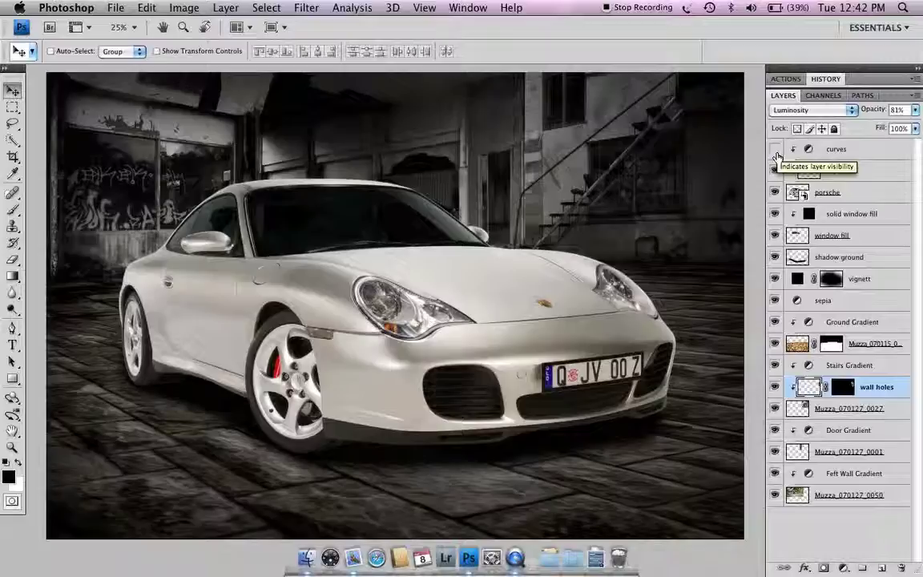
{"action": "left_click", "coordinate": [775, 150]}
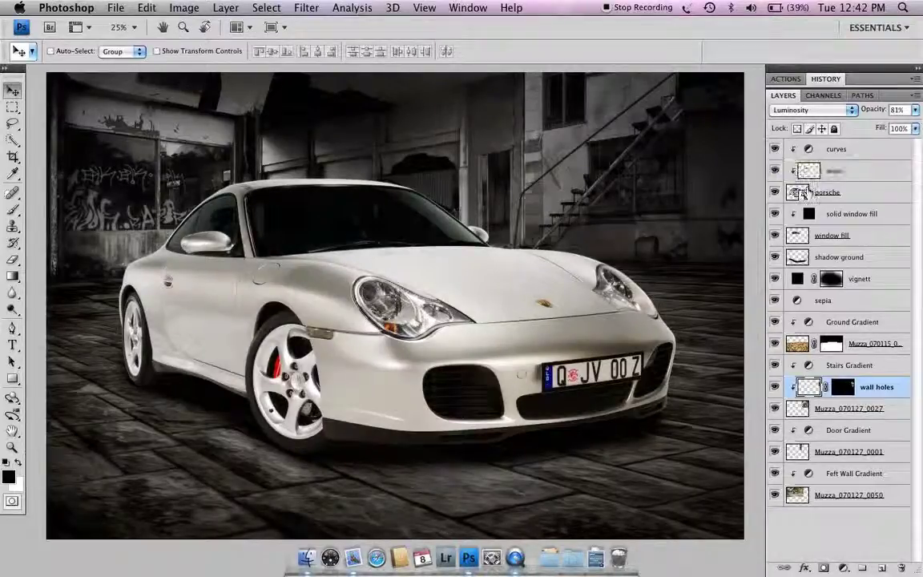
{"action": "left_click", "coordinate": [774, 153]}
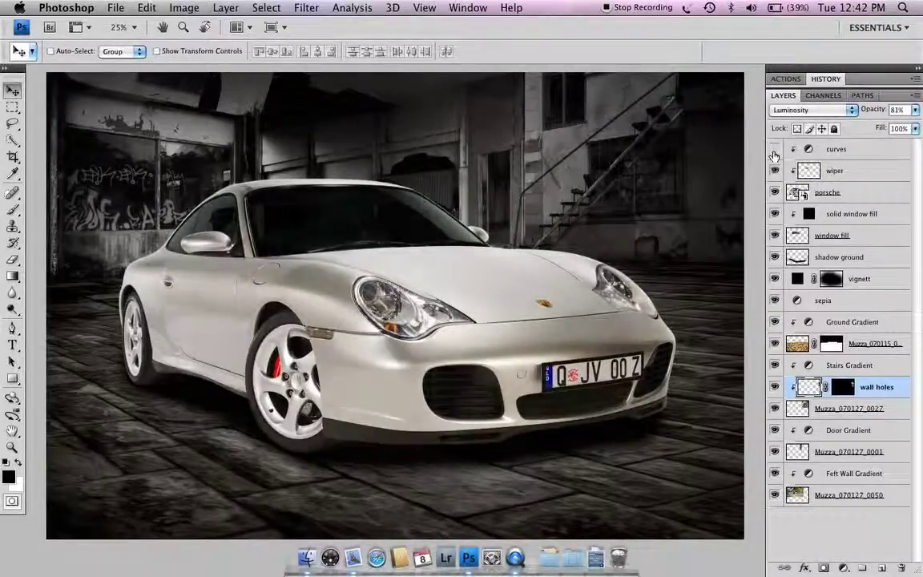
{"action": "left_click", "coordinate": [774, 150]}
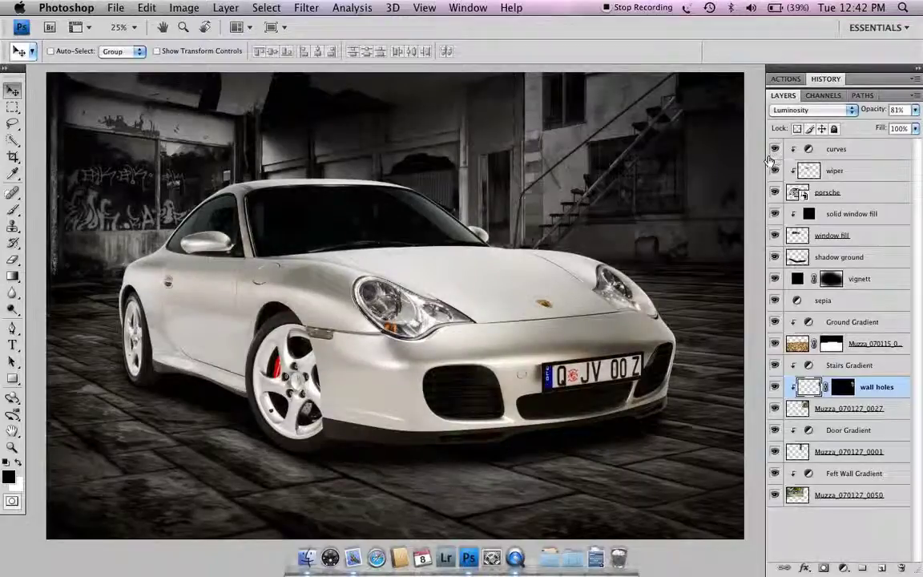